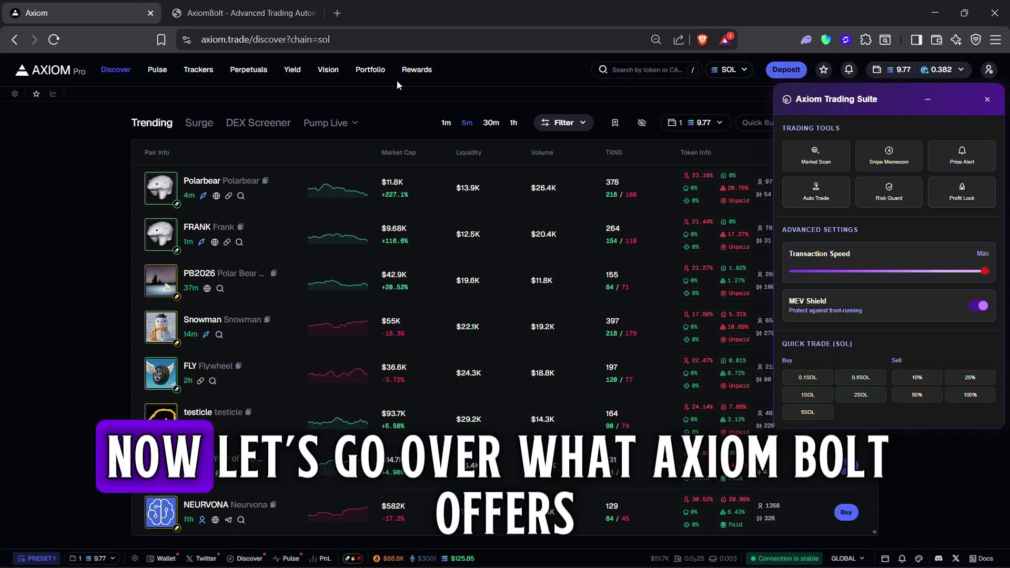
pyautogui.scroll(-5, 269, 218)
pyautogui.scroll(-5, 270, 217)
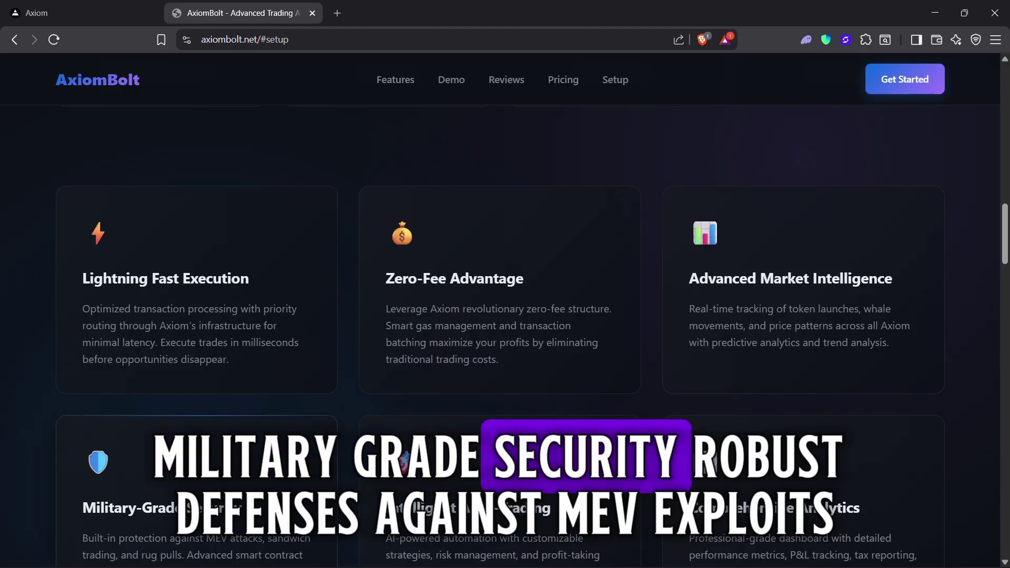
pyautogui.scroll(-1, 222, 431)
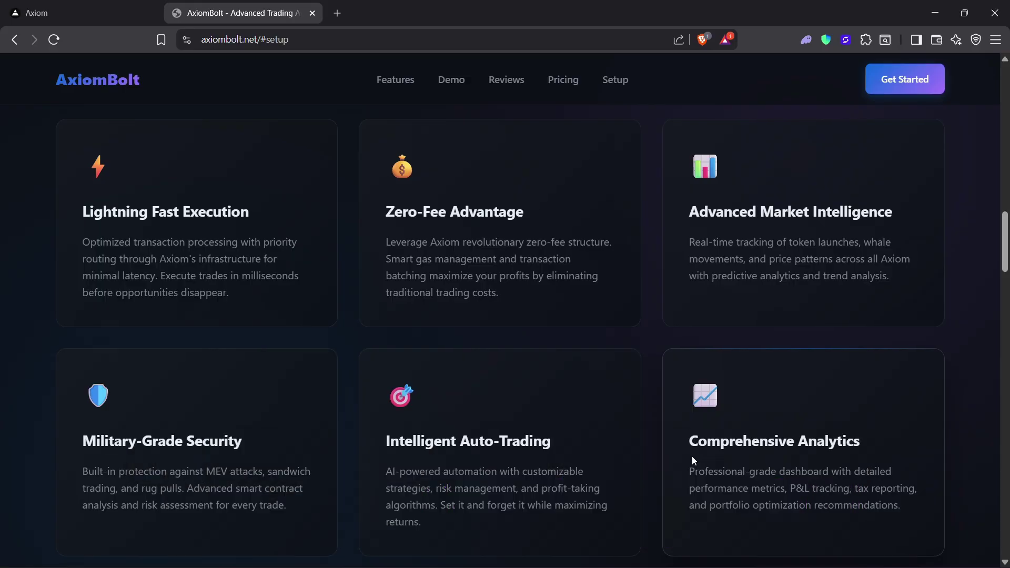
pyautogui.scroll(-5, 692, 456)
pyautogui.scroll(-2, 663, 442)
pyautogui.scroll(-4, 608, 426)
pyautogui.scroll(-4, 609, 425)
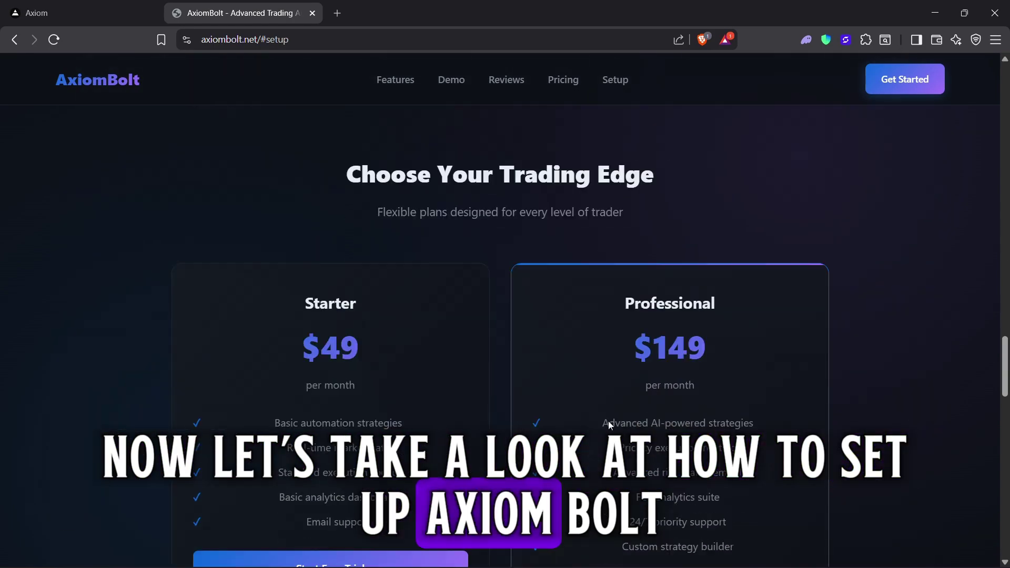
pyautogui.scroll(-4, 609, 425)
pyautogui.scroll(-4, 609, 425)
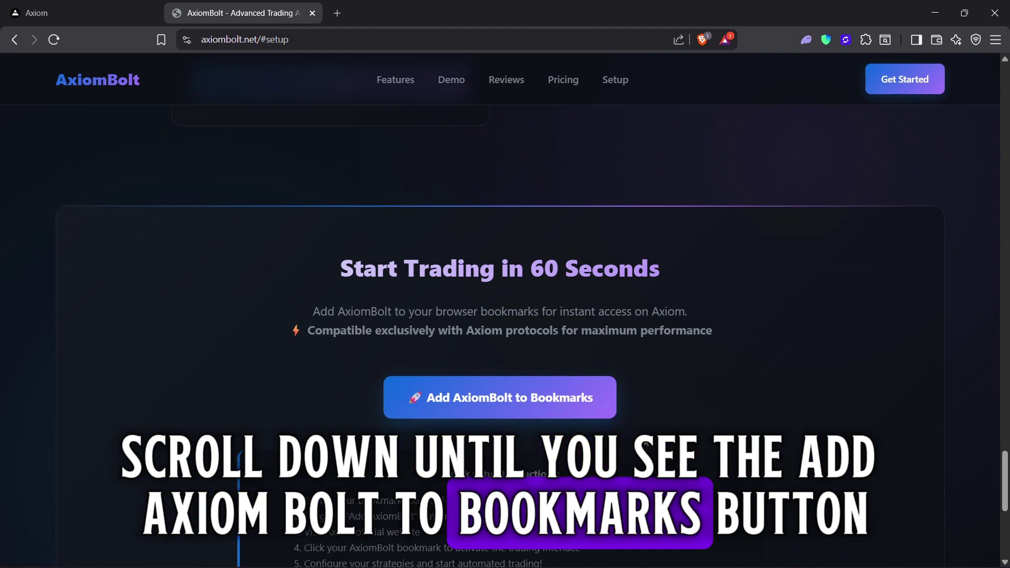
pyautogui.scroll(-1, 648, 433)
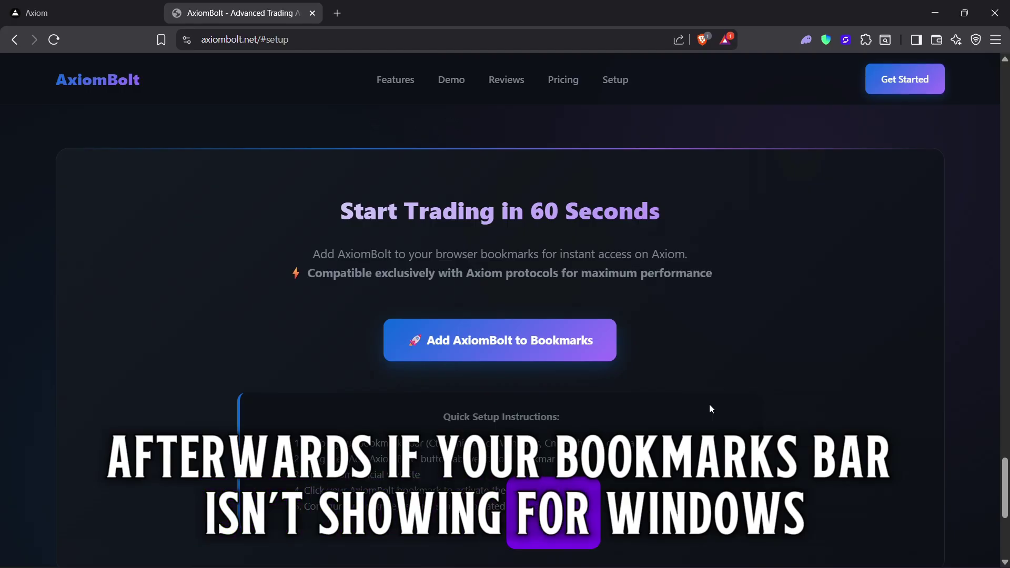
# Drag 'Add AxiomBolt to Bookmarks' onto the bookmarks bar and launch it on Axiom's discover page
pyautogui.hotkey('ctrl', 'shift', 'b')
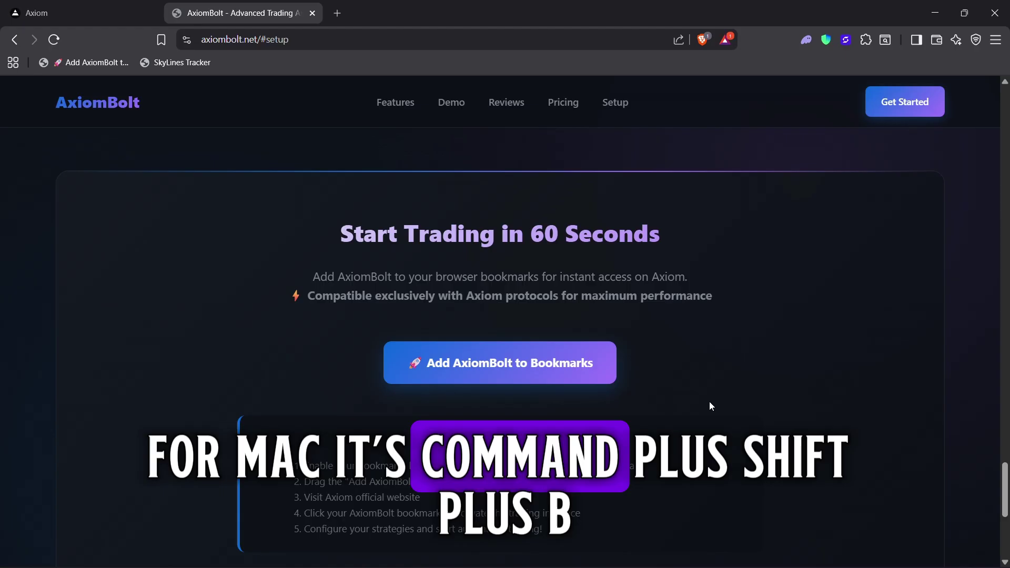
pyautogui.moveTo(608, 365); pyautogui.dragTo(404, 68)
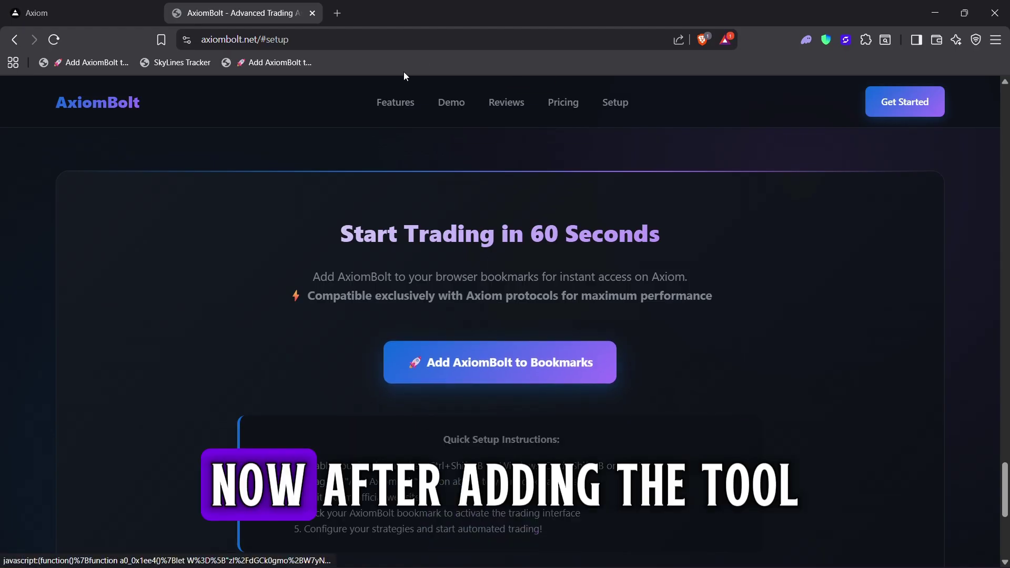
pyautogui.click(99, 20)
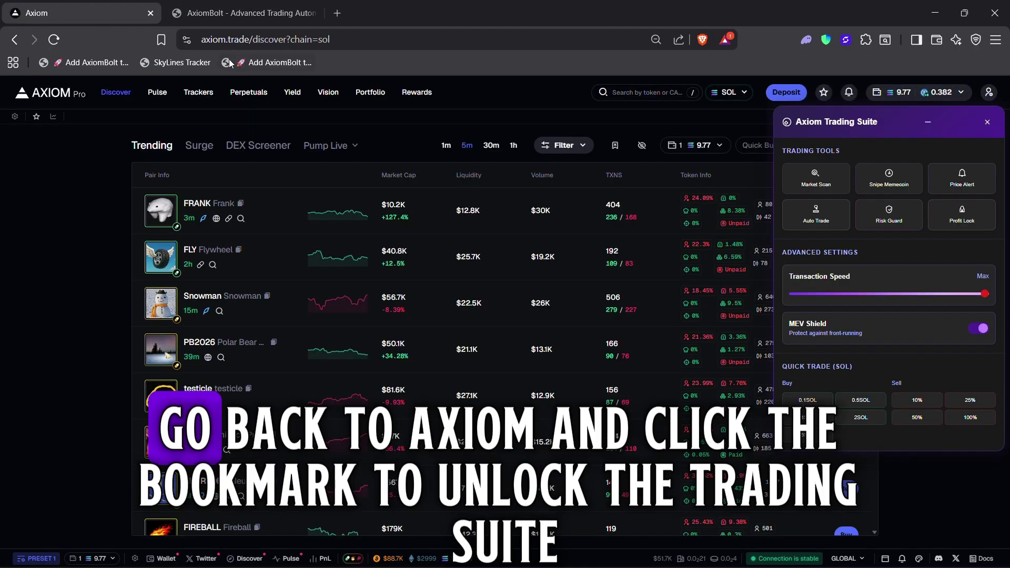
pyautogui.click(266, 63)
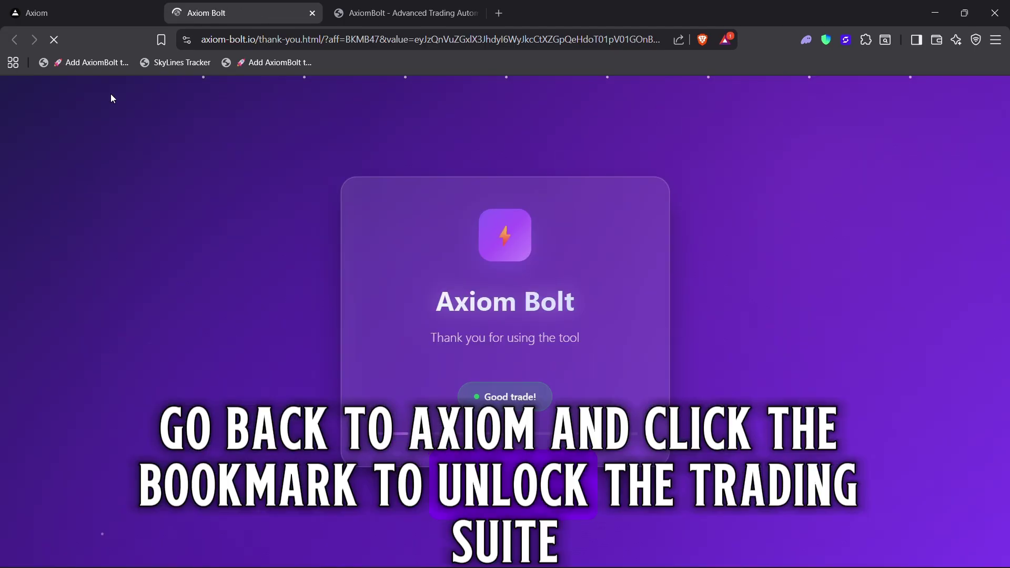
pyautogui.click(90, 17)
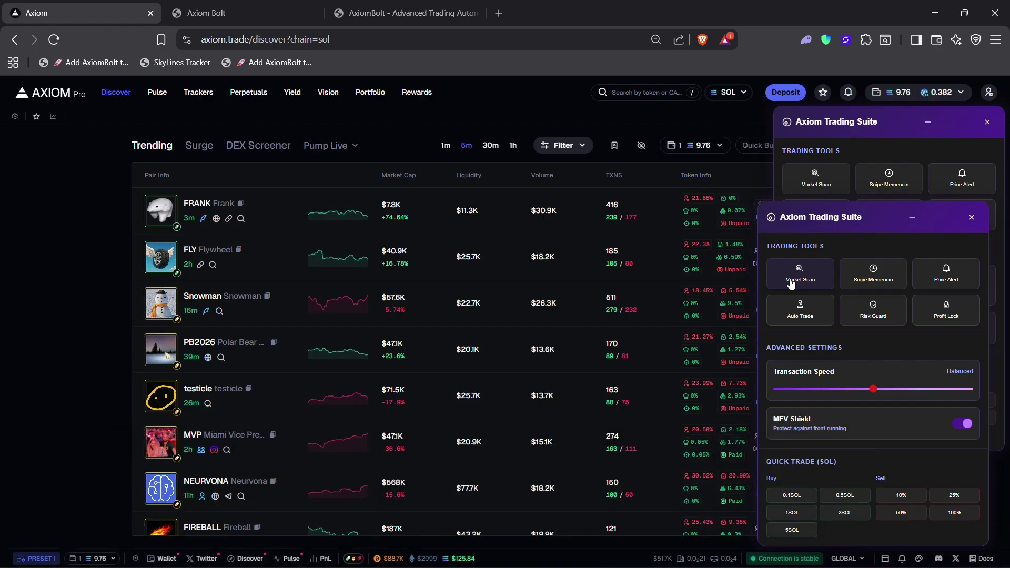
# Run the Snipe Memecoin tool from the Axiom Trading Suite panel
pyautogui.click(882, 276)
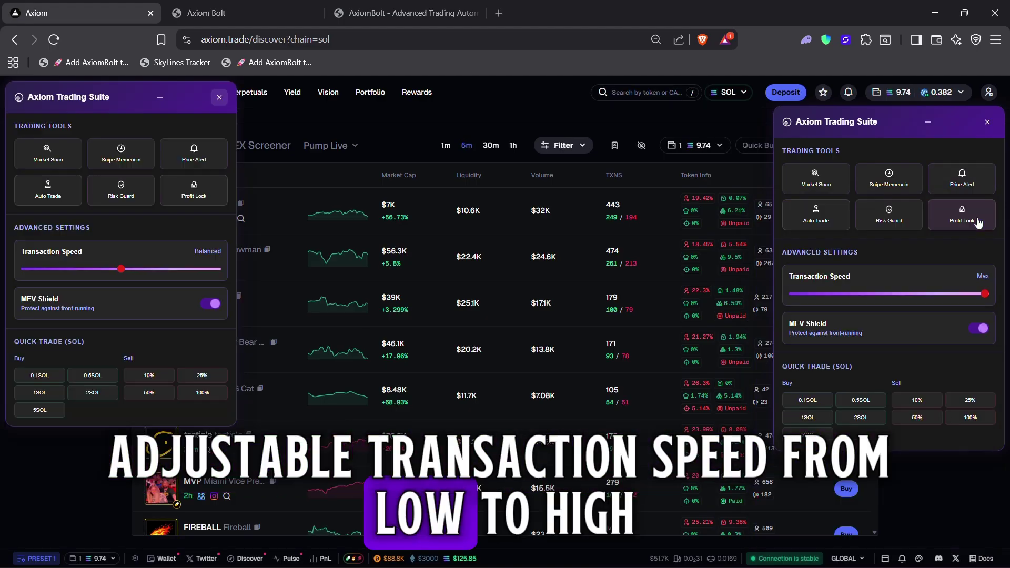
# Nudge the right suite panel leftward and close the duplicate Trading Suite panel on the left
pyautogui.moveTo(969, 290); pyautogui.dragTo(890, 294)
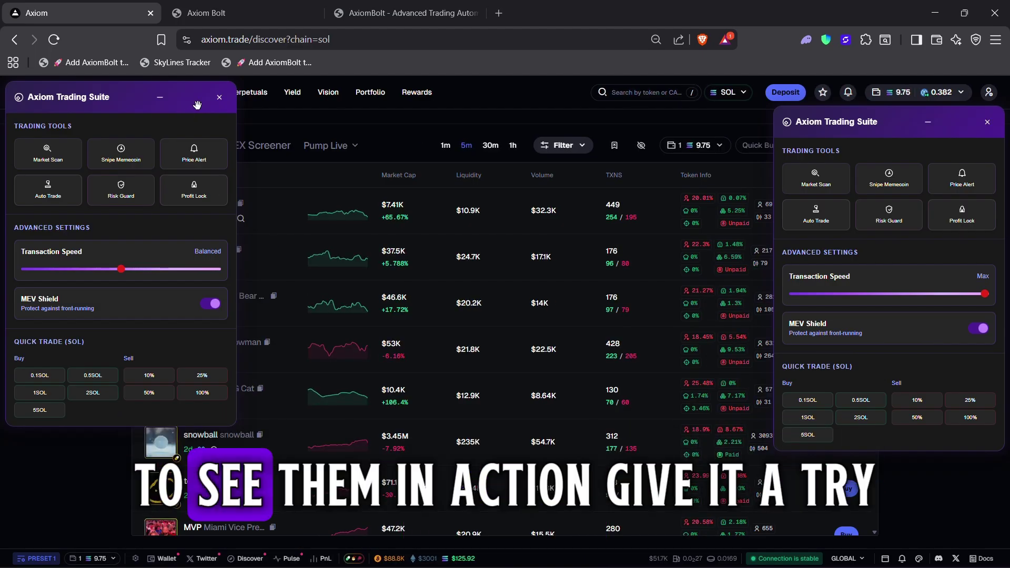
pyautogui.click(219, 96)
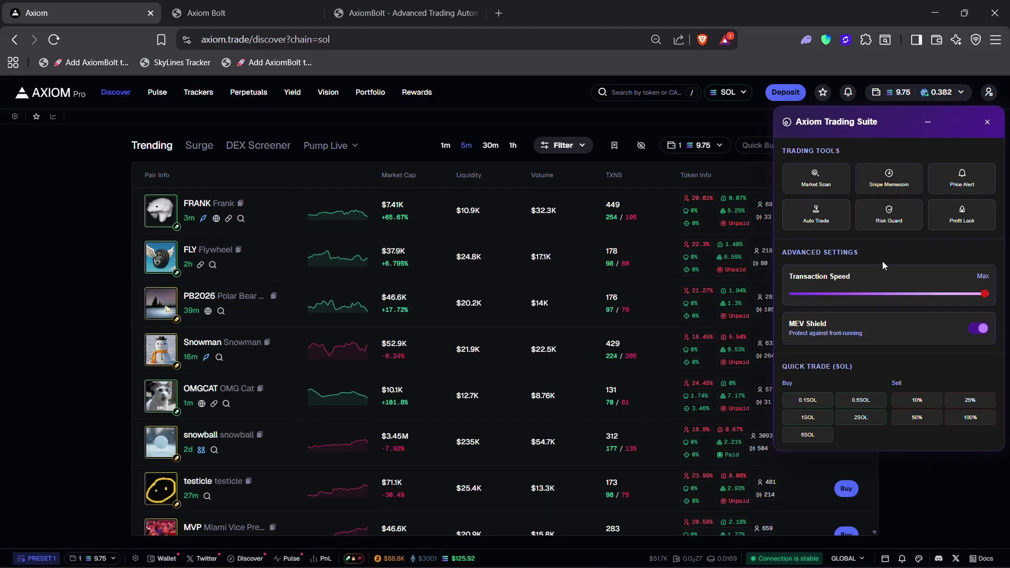